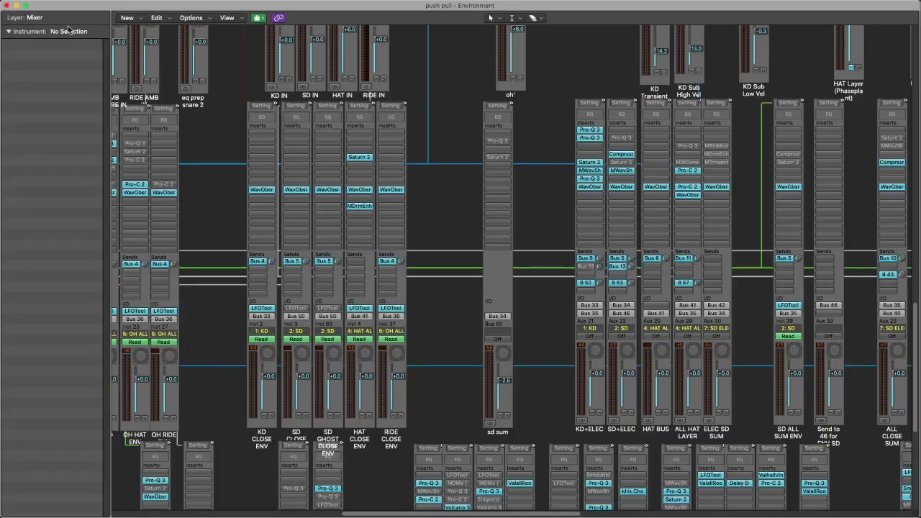
Choose the Mixer layer in the Environment.
{"action": "left_click", "coordinate": [43, 17]}
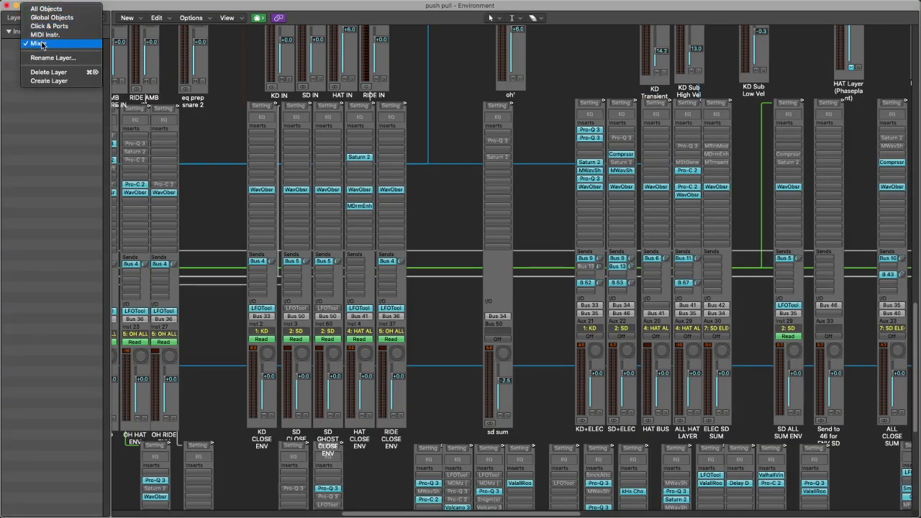
{"action": "left_click", "coordinate": [45, 43]}
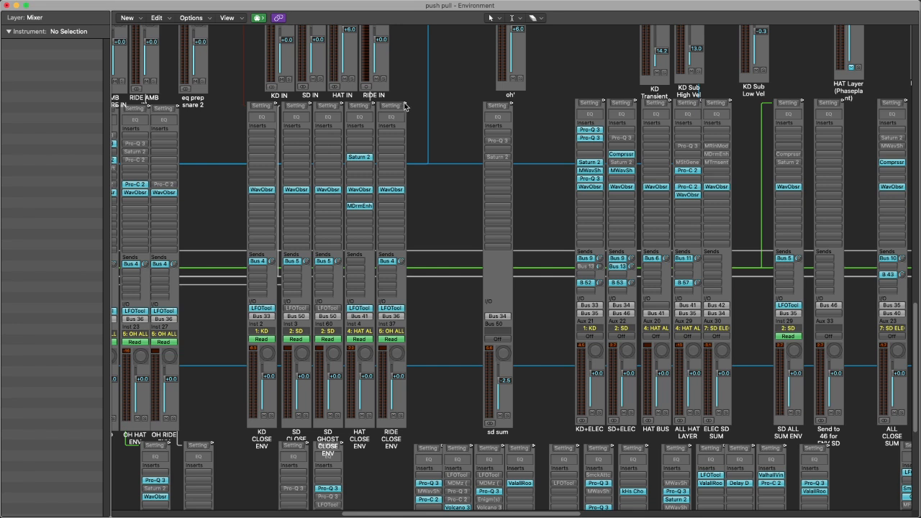
{"action": "left_click_drag", "start_coordinate": [406, 103], "coordinate": [469, 105]}
{"action": "left_click", "coordinate": [444, 127]}
{"action": "left_click_drag", "start_coordinate": [571, 516], "coordinate": [565, 517]}
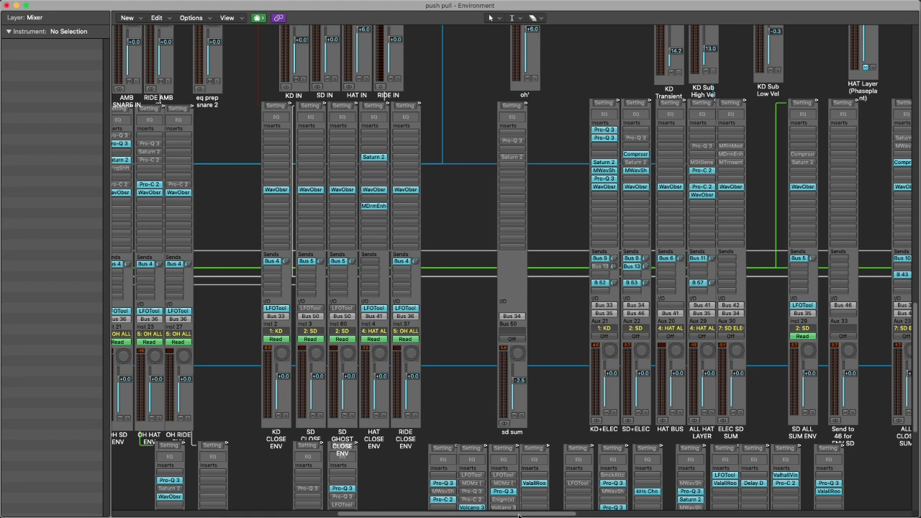
Inspect the settings of the unused Transformer near the start of the Mixer layer, and delete that Transformer.
{"action": "left_click_drag", "start_coordinate": [517, 515], "coordinate": [4, 468]}
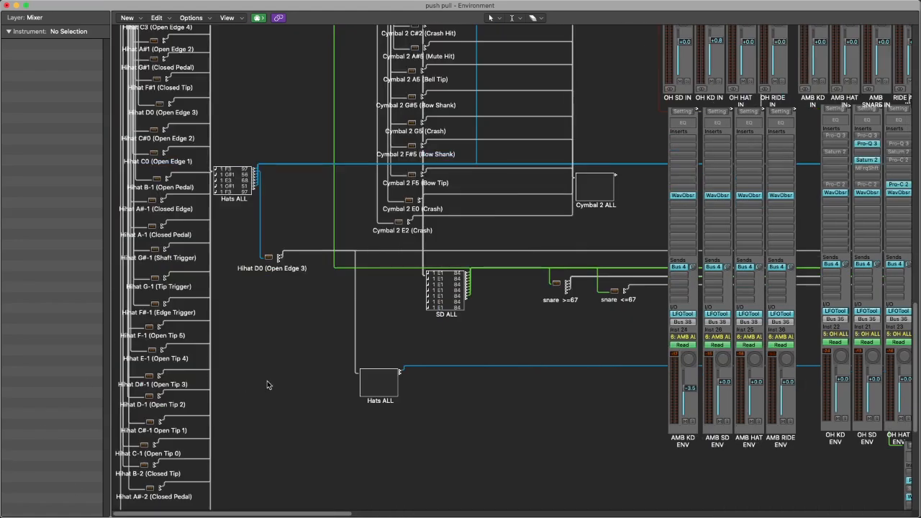
{"action": "scroll", "coordinate": [278, 373], "scroll_direction": "up", "scroll_amount": 12}
{"action": "scroll", "coordinate": [278, 372], "scroll_direction": "up", "scroll_amount": 15}
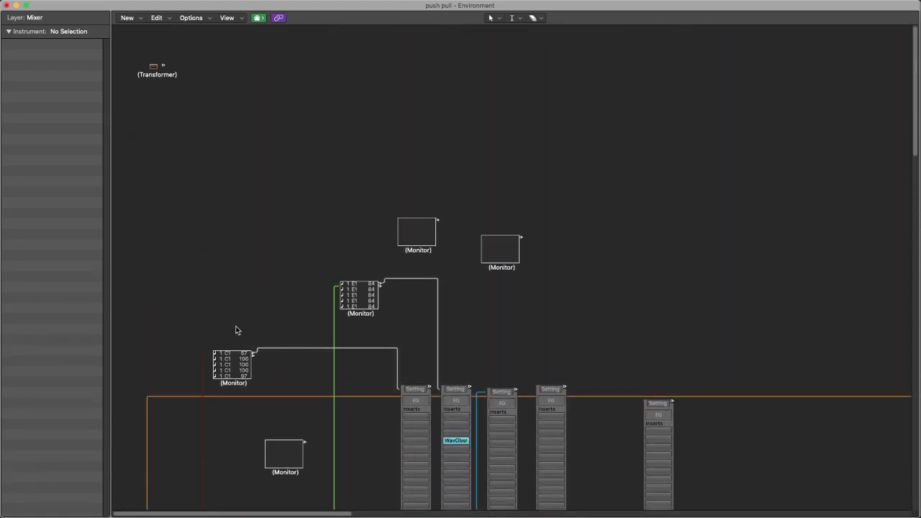
{"action": "double_click", "coordinate": [163, 69]}
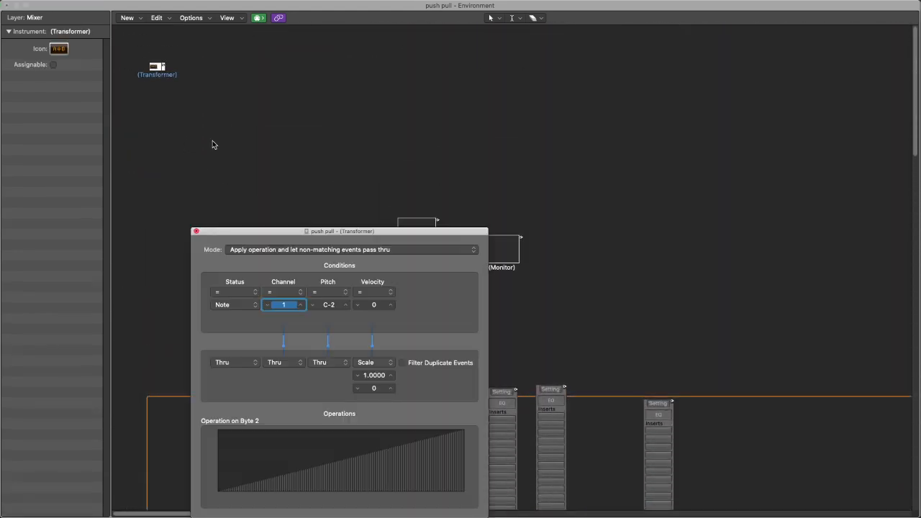
{"action": "left_click", "coordinate": [196, 232]}
{"action": "left_click", "coordinate": [149, 58]}
{"action": "left_click", "coordinate": [158, 70]}
{"action": "key", "text": "BackSpace"}
Create a new Transformer object in the Mixer layer and open its settings window, placed clear of the channel strips.
{"action": "left_click", "coordinate": [131, 18]}
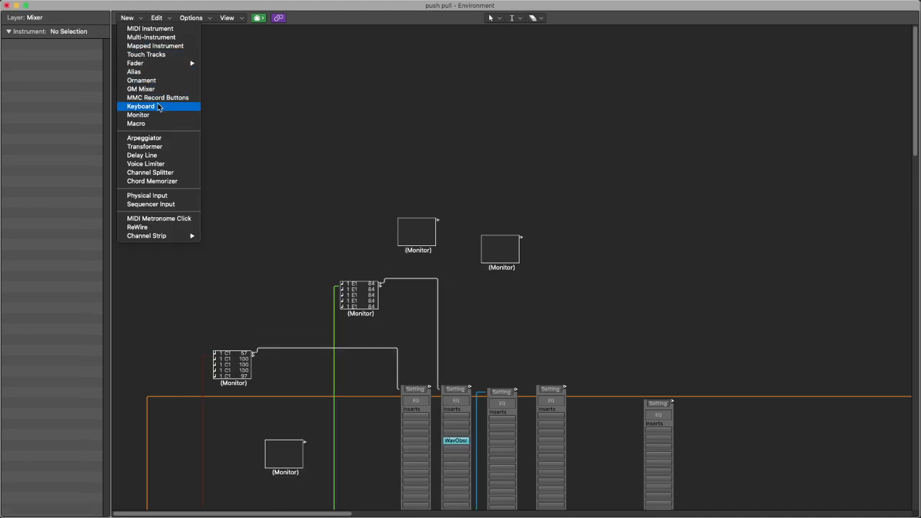
{"action": "left_click", "coordinate": [152, 148]}
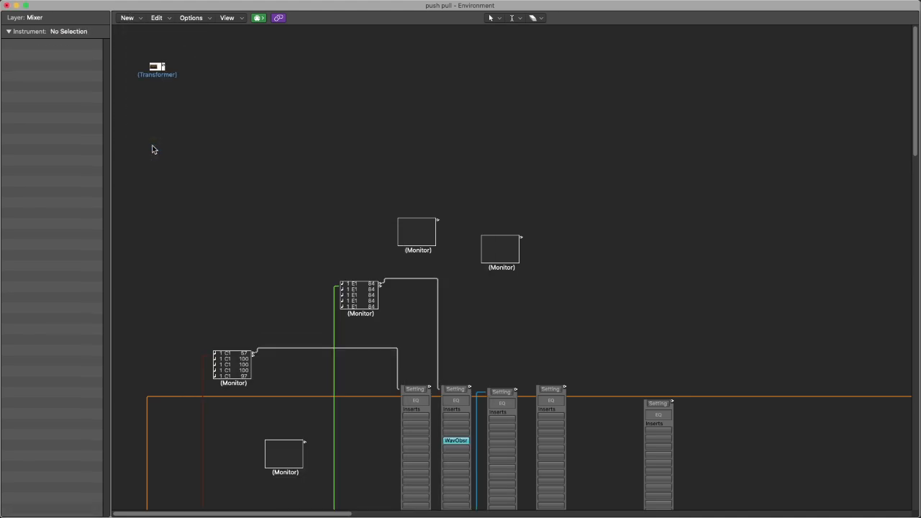
{"action": "double_click", "coordinate": [157, 69]}
{"action": "left_click_drag", "start_coordinate": [279, 235], "coordinate": [379, 103]}
{"action": "left_click_drag", "start_coordinate": [431, 386], "coordinate": [179, 158]}
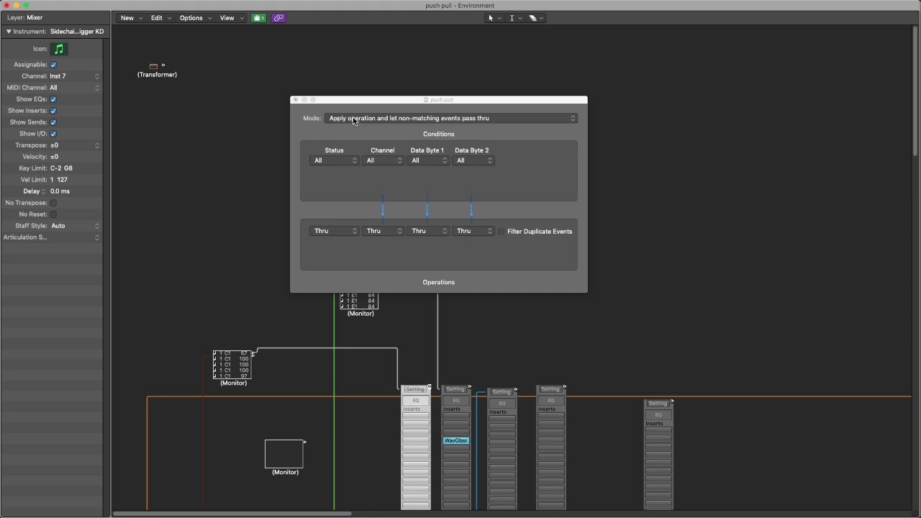
Set the new Transformer's Status condition to equal Note.
{"action": "left_click", "coordinate": [370, 162]}
{"action": "left_click", "coordinate": [332, 160]}
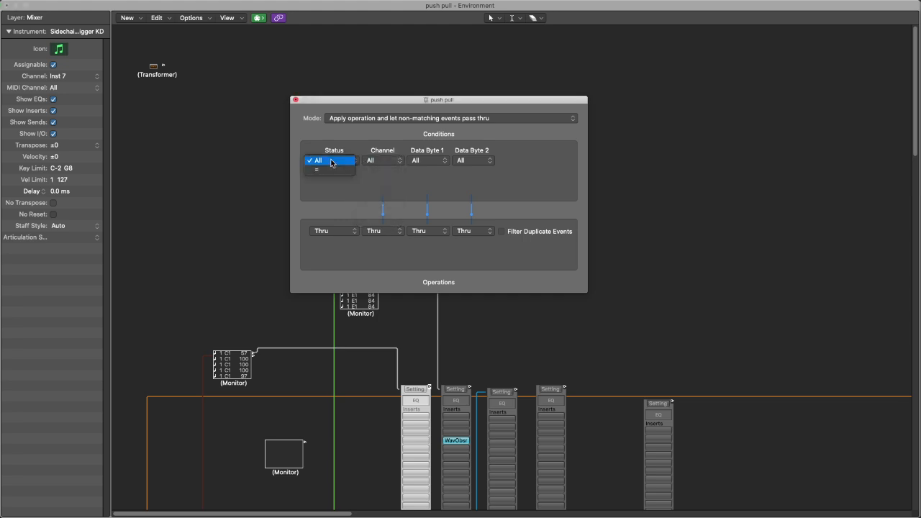
{"action": "left_click", "coordinate": [330, 171]}
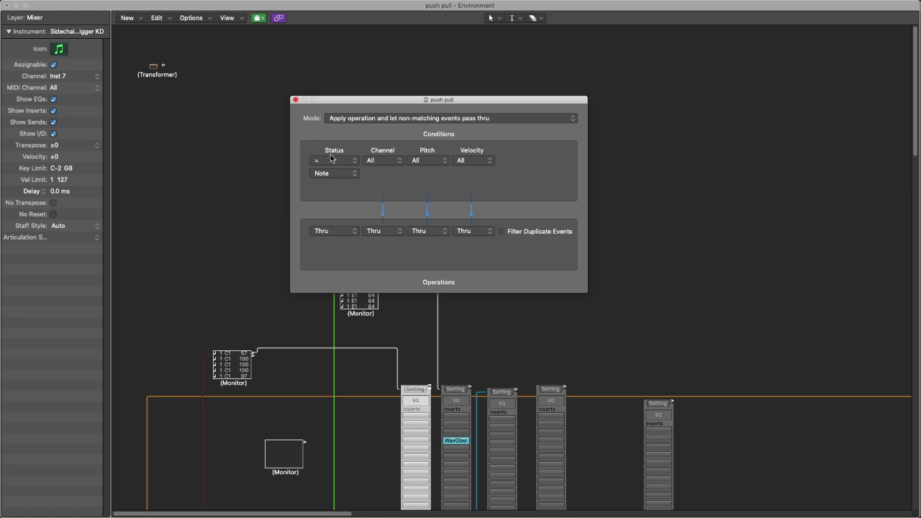
Review the Transformer's available modes and set it to "Apply operation and filter non-matching events".
{"action": "left_click", "coordinate": [355, 120]}
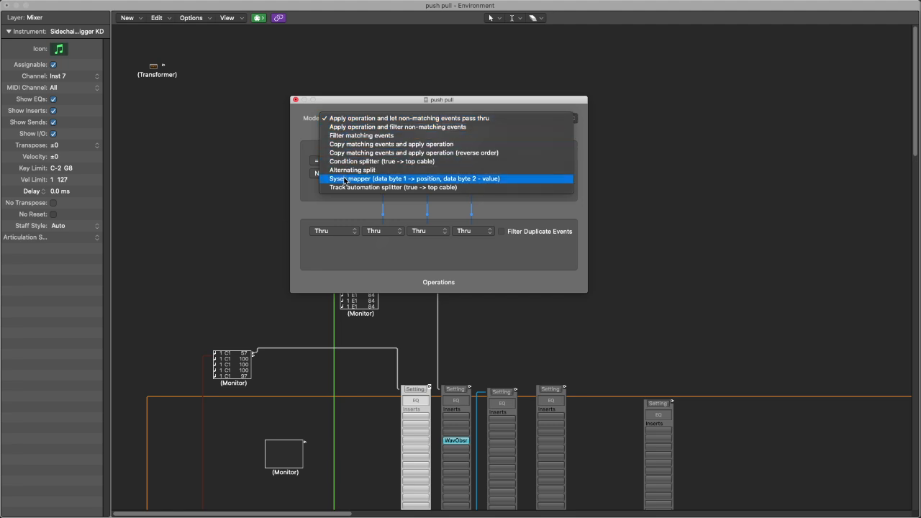
{"action": "left_click", "coordinate": [294, 134]}
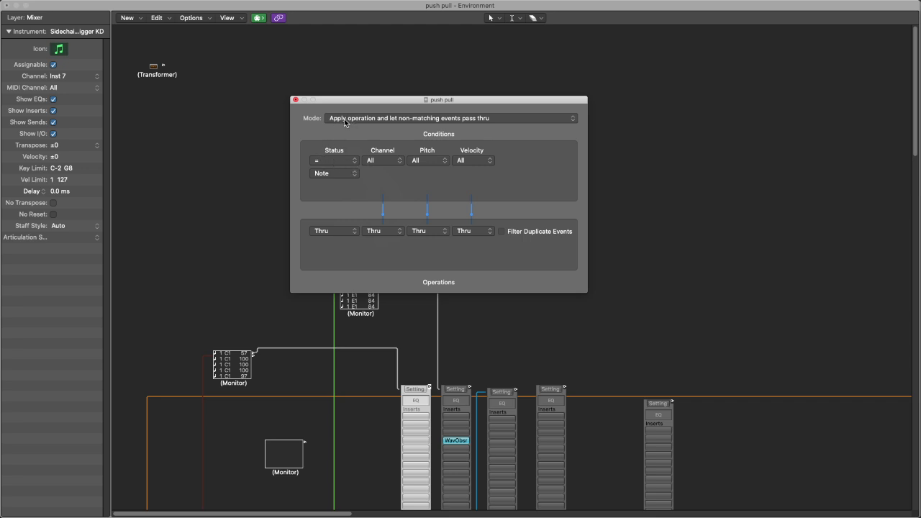
{"action": "left_click", "coordinate": [481, 120]}
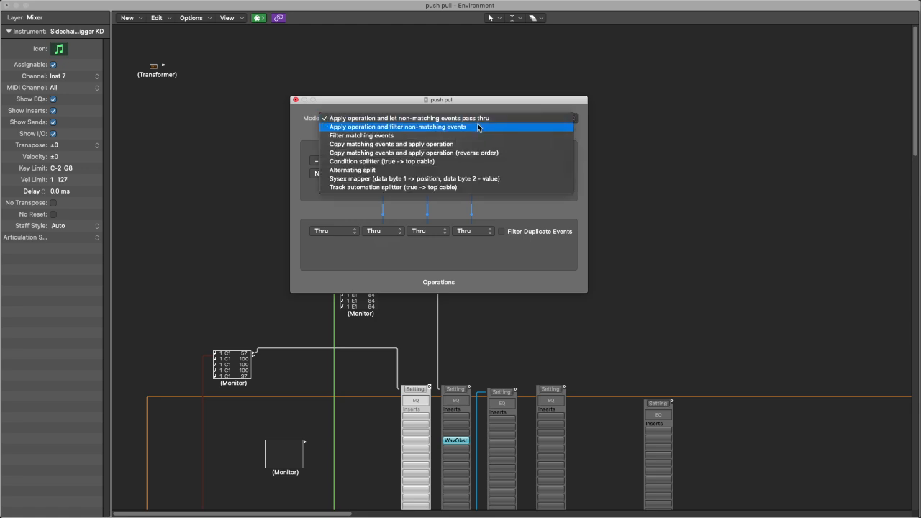
{"action": "left_click", "coordinate": [478, 128]}
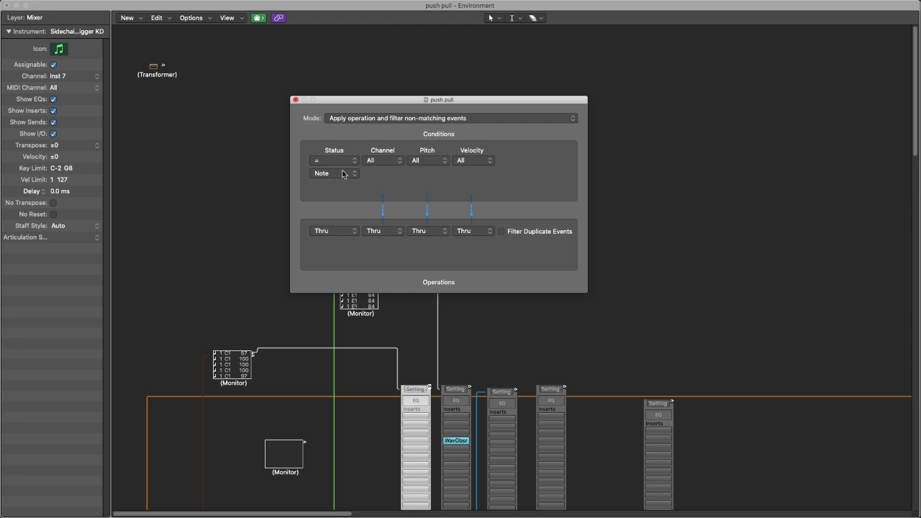
Set the Transformer's Pitch condition to match a single note with the = operator.
{"action": "left_click", "coordinate": [373, 161]}
{"action": "left_click", "coordinate": [426, 161]}
{"action": "left_click", "coordinate": [426, 162]}
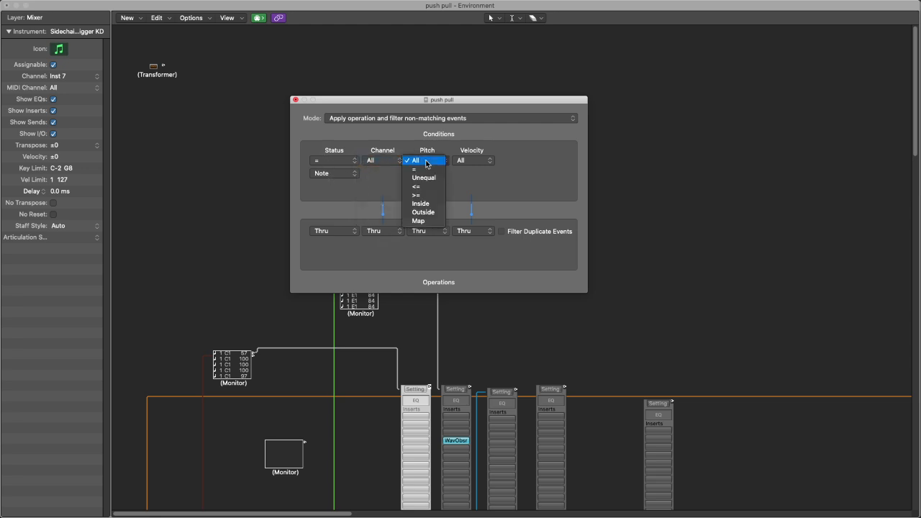
{"action": "left_click", "coordinate": [424, 170]}
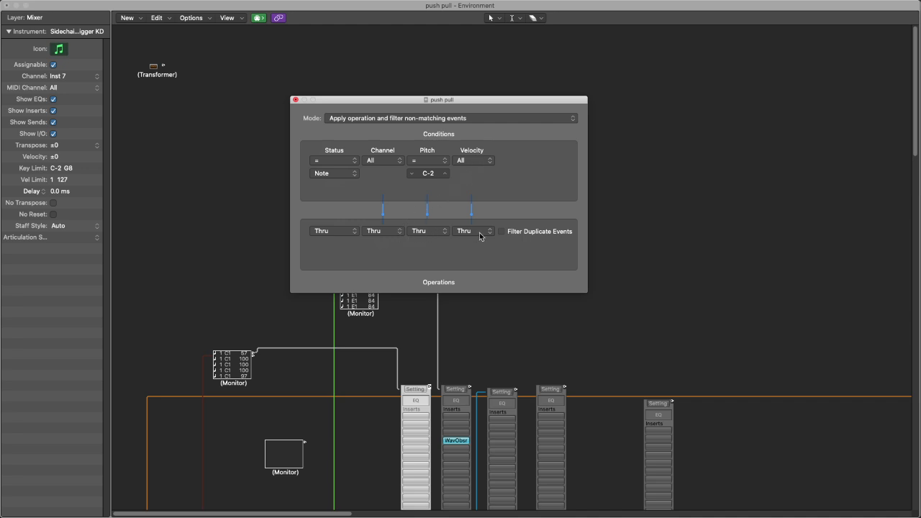
Keep the Transformer's pitch operation on Thru, set the velocity operation to Use Map, and close the settings.
{"action": "left_click", "coordinate": [425, 234]}
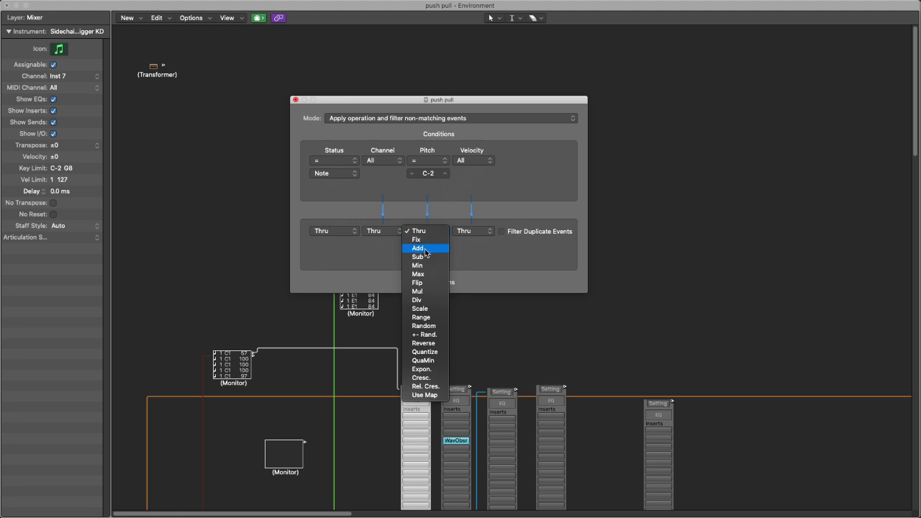
{"action": "left_click", "coordinate": [425, 230]}
{"action": "left_click", "coordinate": [467, 231]}
{"action": "left_click", "coordinate": [469, 395]}
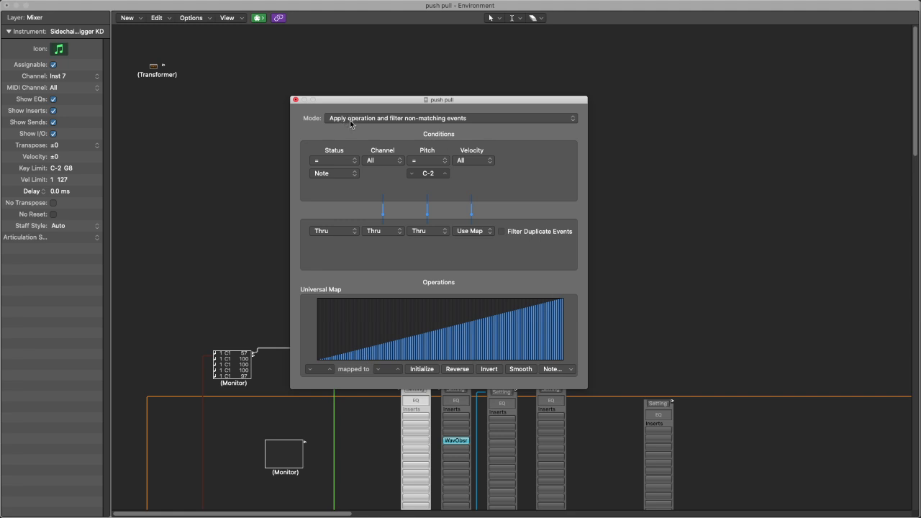
{"action": "left_click", "coordinate": [296, 101]}
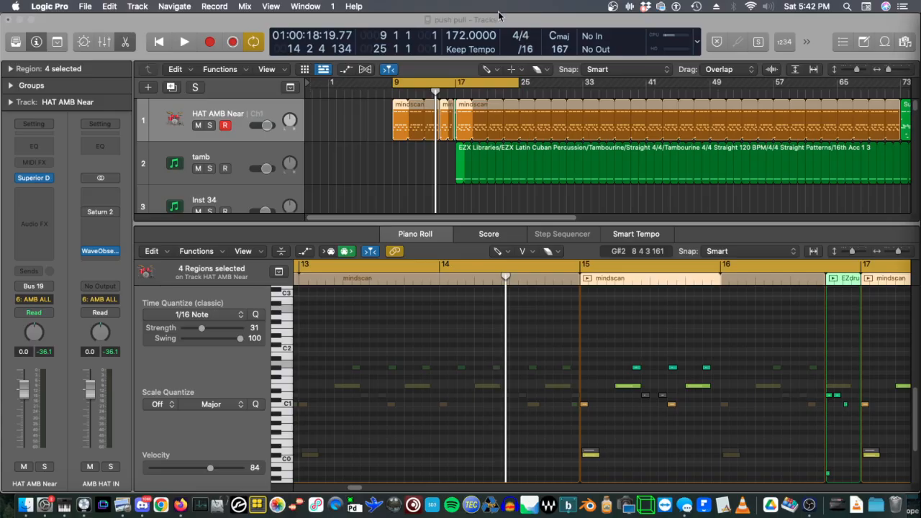
Play the HAT AMB Near drum regions in the Tracks window and examine their MIDI notes in the Piano Roll.
{"action": "left_click", "coordinate": [501, 20]}
{"action": "key", "text": "space"}
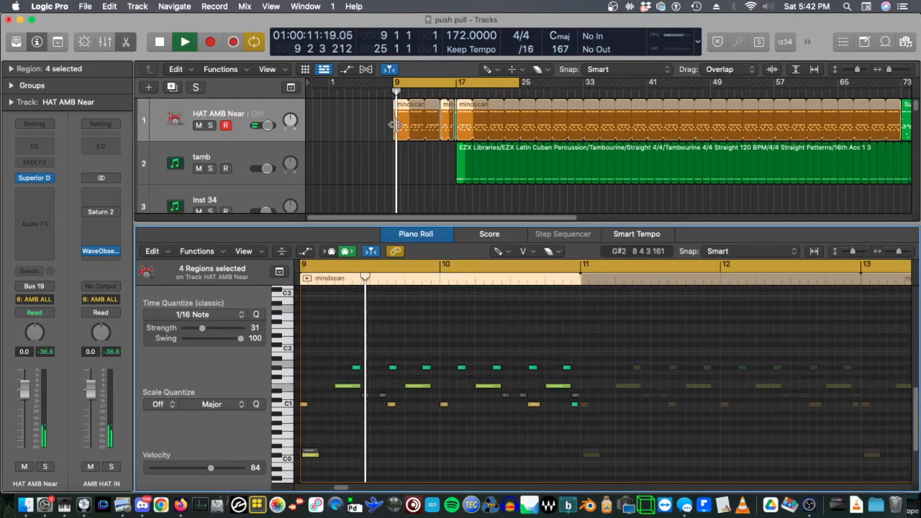
{"action": "left_click_drag", "start_coordinate": [664, 319], "coordinate": [288, 471]}
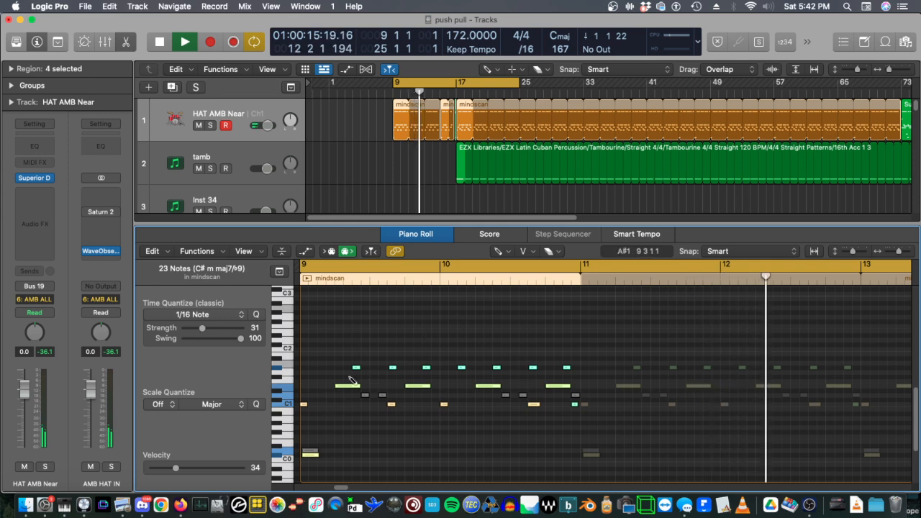
{"action": "left_click", "coordinate": [339, 397]}
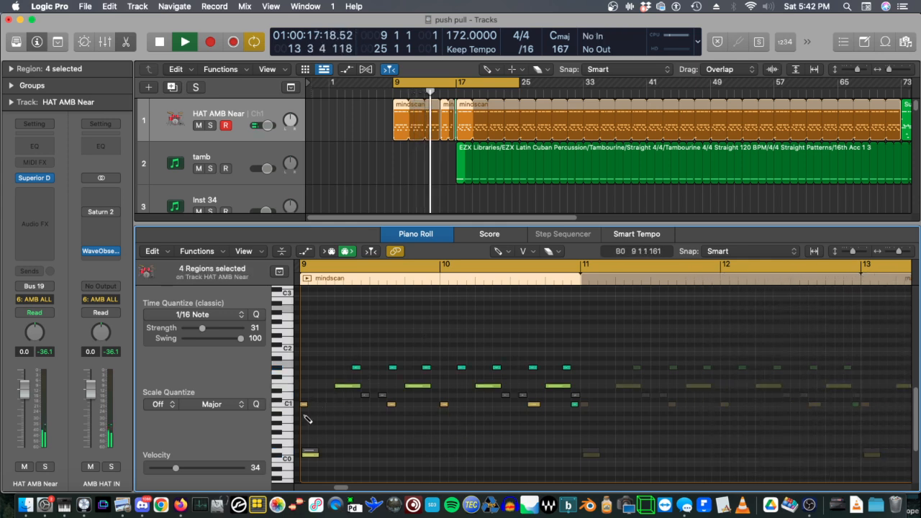
{"action": "scroll", "coordinate": [380, 328], "scroll_direction": "up", "scroll_amount": 3}
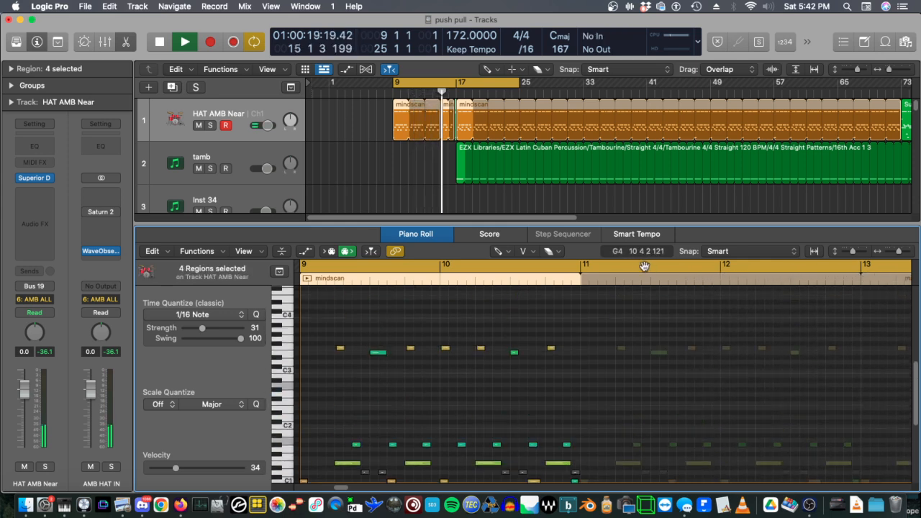
{"action": "key", "text": "space"}
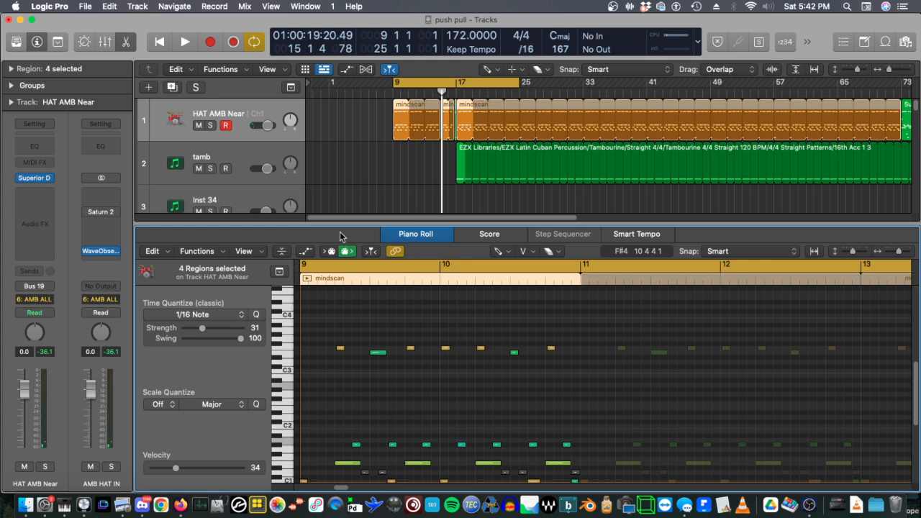
{"action": "key", "text": "space"}
{"action": "left_click_drag", "start_coordinate": [346, 225], "coordinate": [346, 194]}
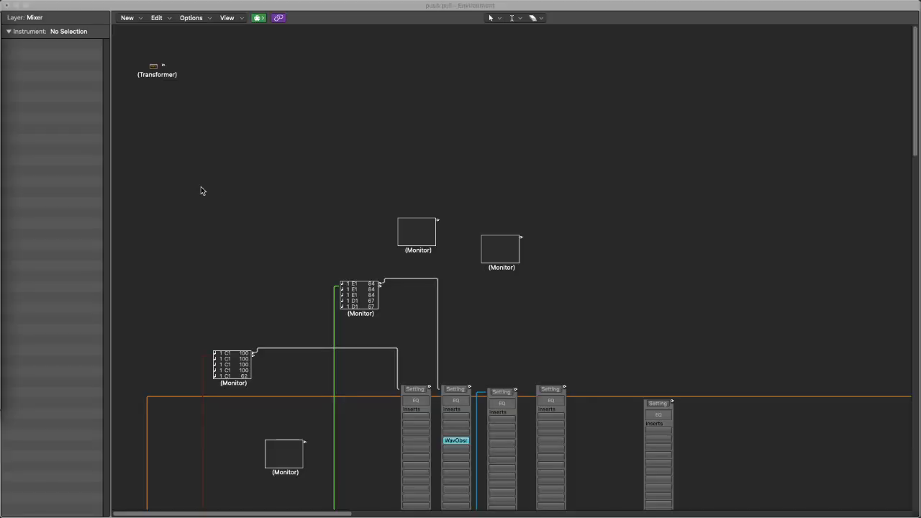
Move the Hats ALL monitor in the Environment up beside the Hihat D0 (Open Edge 3) transformer of the hi-hat column.
{"action": "scroll", "coordinate": [134, 240], "scroll_direction": "down", "scroll_amount": 15}
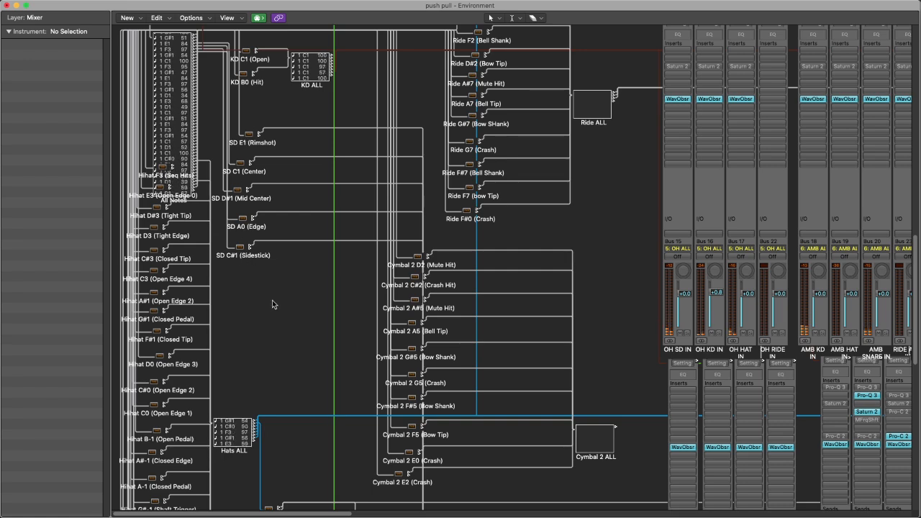
{"action": "scroll", "coordinate": [407, 300], "scroll_direction": "down", "scroll_amount": 3}
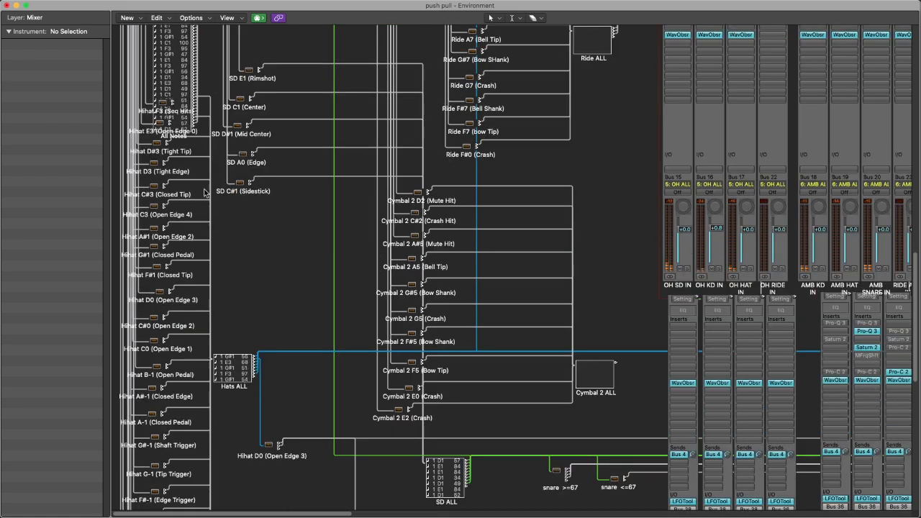
{"action": "left_click_drag", "start_coordinate": [232, 374], "coordinate": [238, 306]}
{"action": "left_click", "coordinate": [127, 17]}
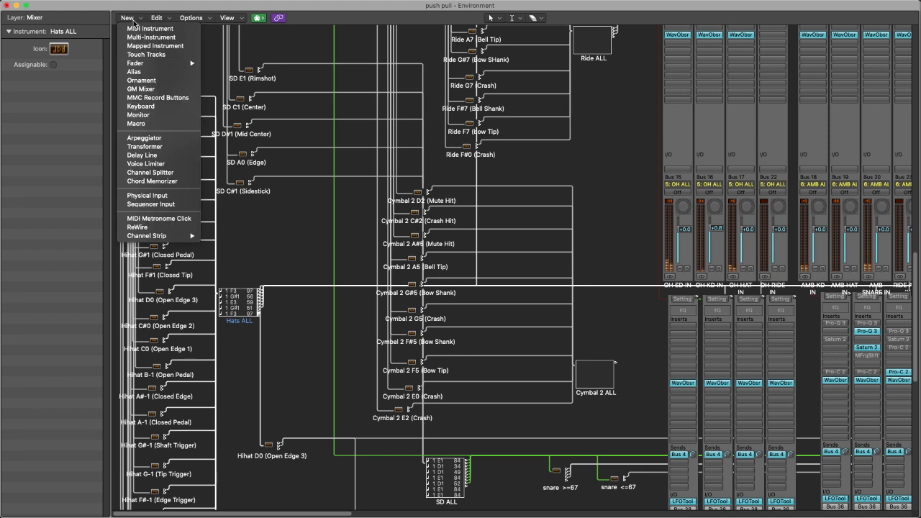
{"action": "left_click", "coordinate": [139, 114]}
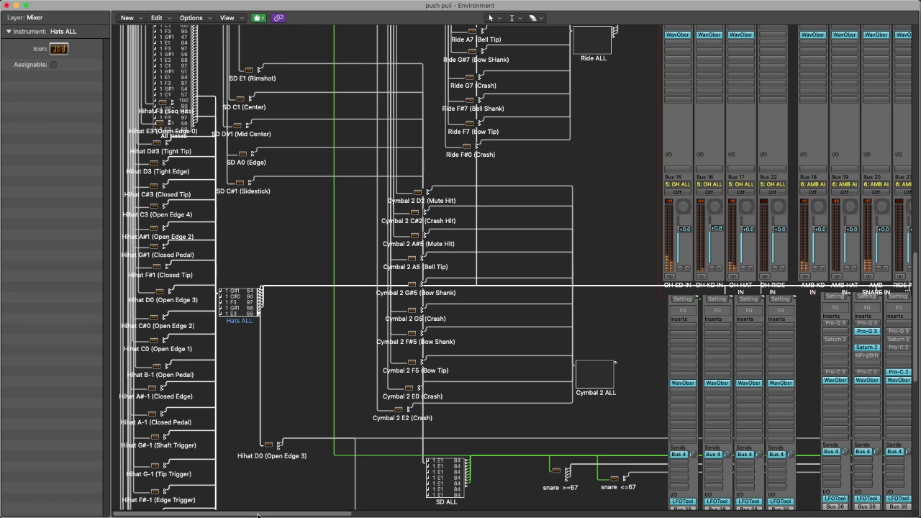
Examine the Phase Plant instrument on the ELEC SNARE PP channel strip and toggle that strip's mute during playback.
{"action": "left_click_drag", "start_coordinate": [260, 515], "coordinate": [691, 513]}
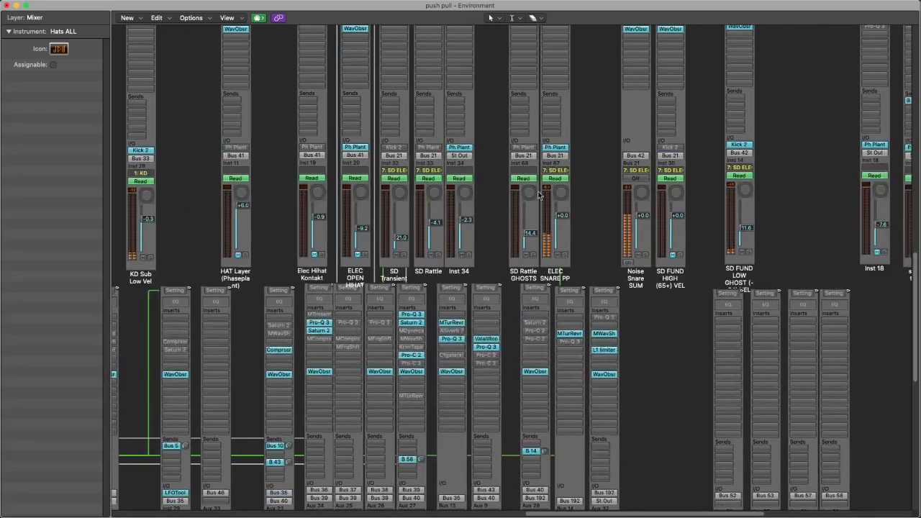
{"action": "left_click", "coordinate": [547, 148]}
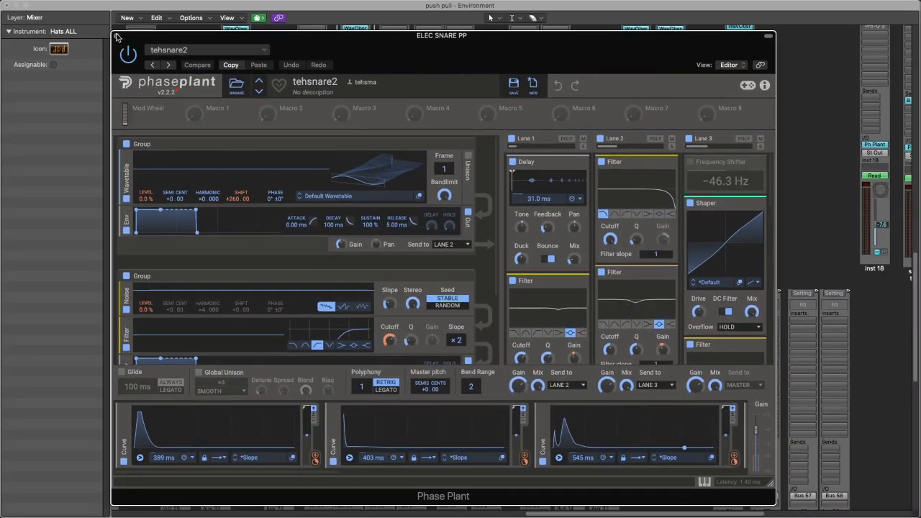
{"action": "left_click", "coordinate": [116, 36]}
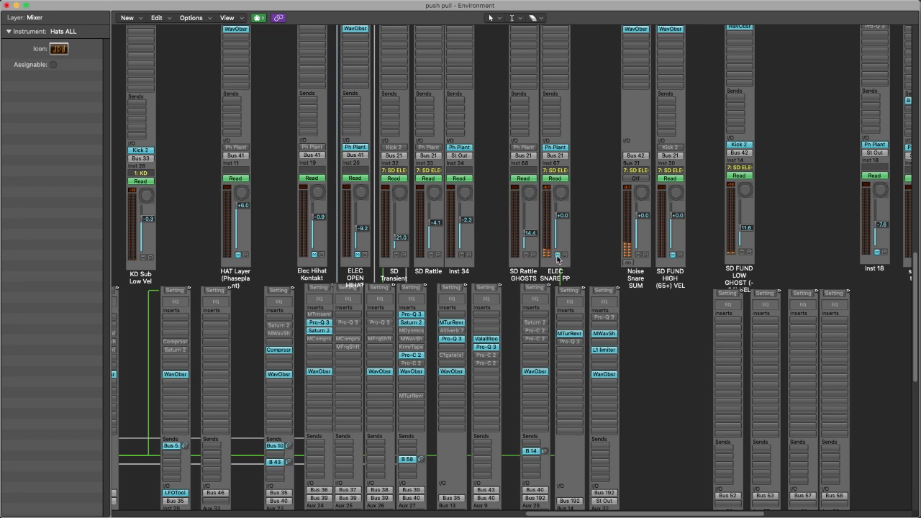
{"action": "left_click", "coordinate": [557, 255]}
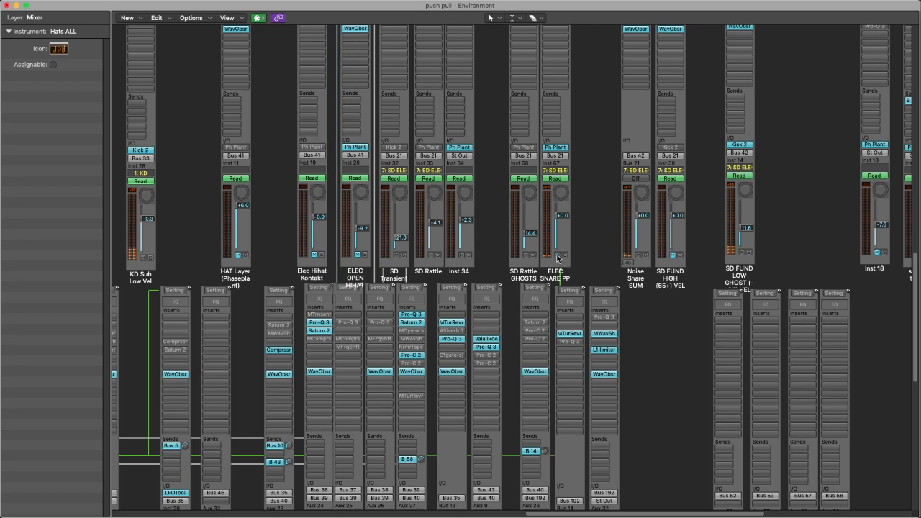
{"action": "left_click", "coordinate": [607, 270]}
{"action": "scroll", "coordinate": [608, 271], "scroll_direction": "down", "scroll_amount": 2}
{"action": "left_click_drag", "start_coordinate": [566, 514], "coordinate": [406, 469]}
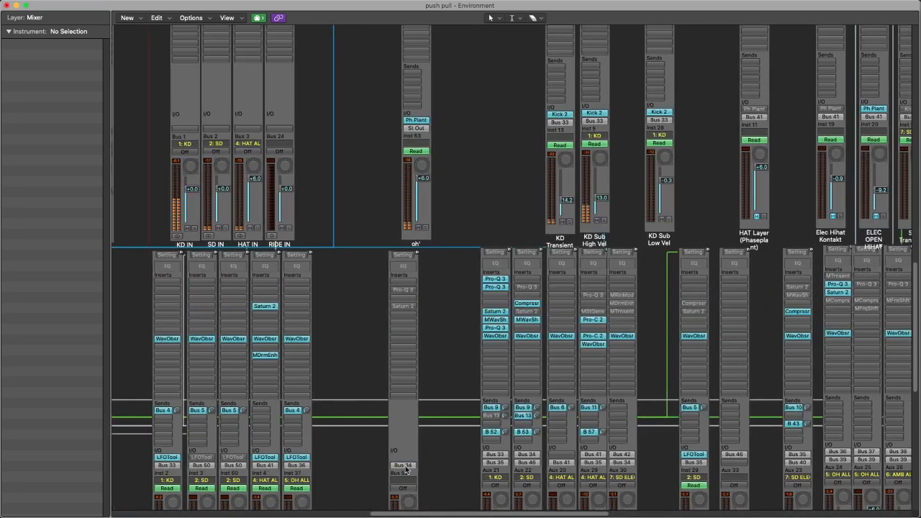
Open the LFOTool plug-in on the OH HAT ENV channel strip, examine its envelope shape and side-chain source, and close it.
{"action": "scroll", "coordinate": [343, 438], "scroll_direction": "down", "scroll_amount": 5}
{"action": "scroll", "coordinate": [314, 368], "scroll_direction": "left", "scroll_amount": 5}
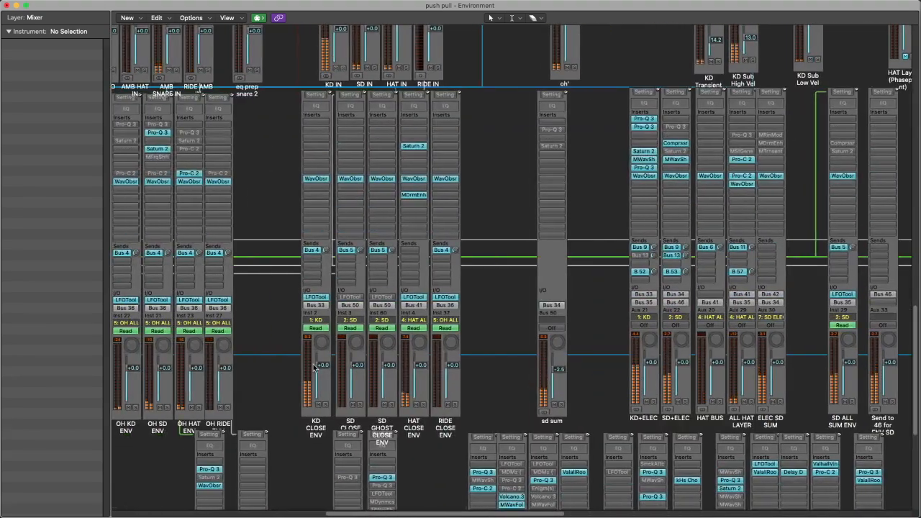
{"action": "left_click", "coordinate": [186, 300]}
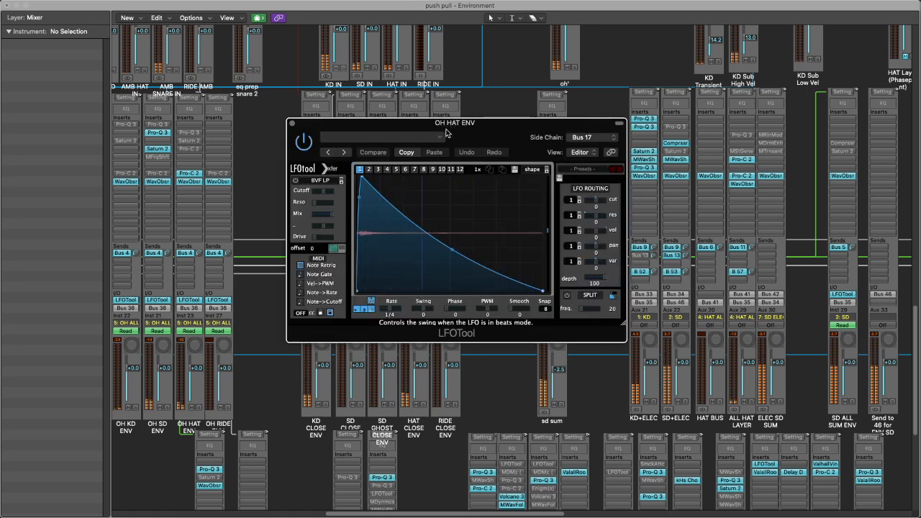
{"action": "left_click_drag", "start_coordinate": [405, 514], "coordinate": [305, 515]}
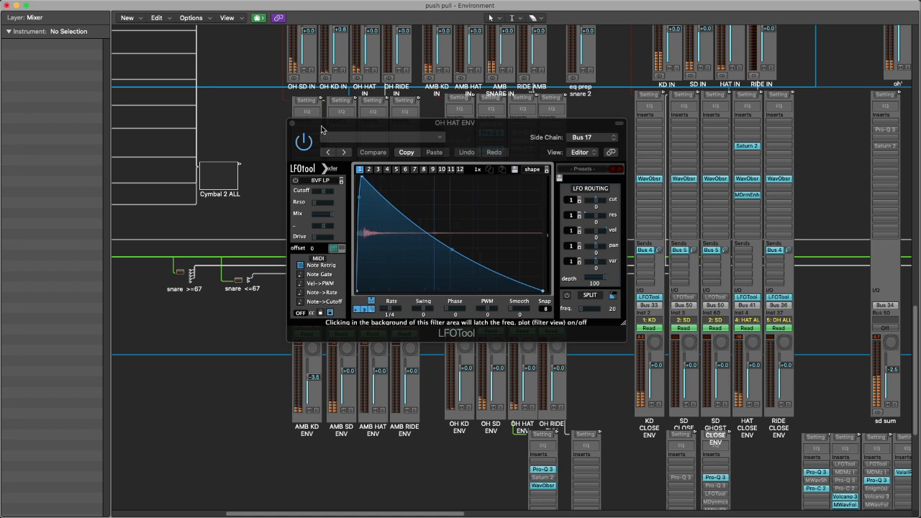
{"action": "left_click", "coordinate": [292, 123]}
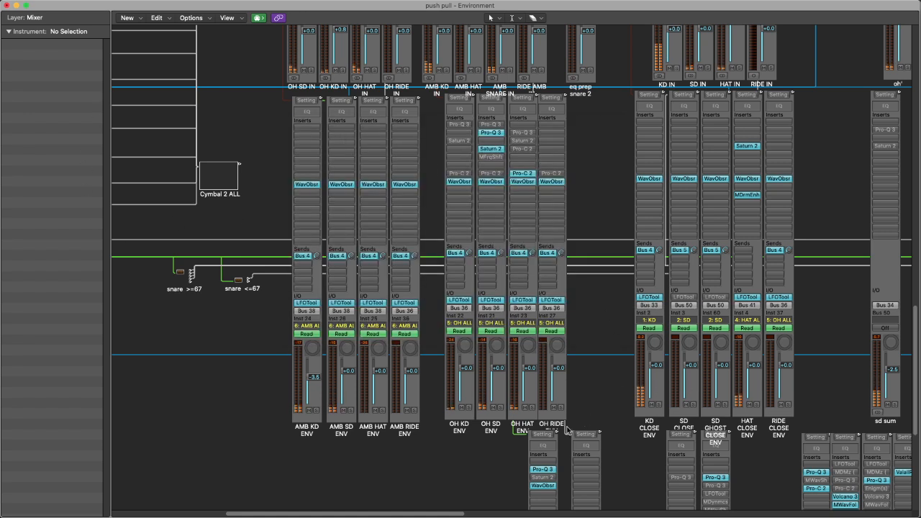
Examine the velocity conditions of the snare >=67 and snare <=67 transformers, closing each settings window and clearing the selection.
{"action": "left_click_drag", "start_coordinate": [412, 515], "coordinate": [407, 516]}
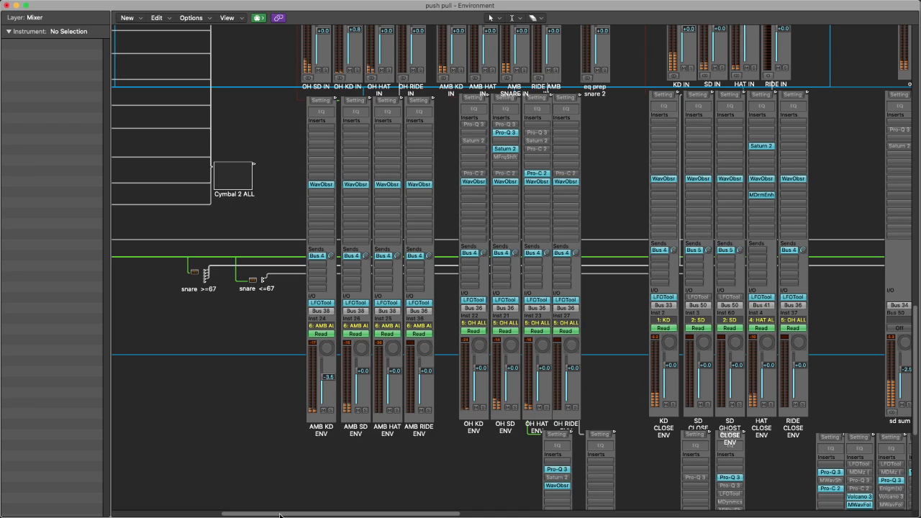
{"action": "scroll", "coordinate": [204, 458], "scroll_direction": "left", "scroll_amount": 20}
{"action": "scroll", "coordinate": [204, 458], "scroll_direction": "up", "scroll_amount": 10}
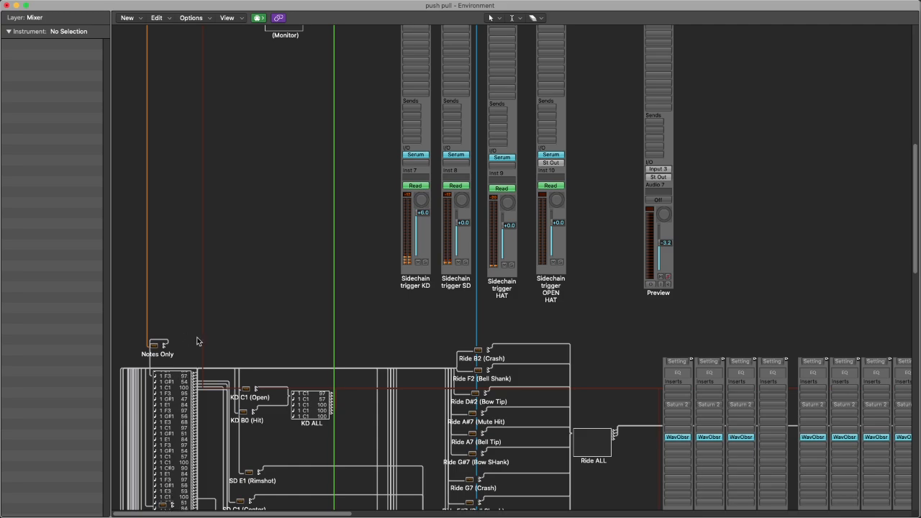
{"action": "scroll", "coordinate": [237, 339], "scroll_direction": "down", "scroll_amount": 15}
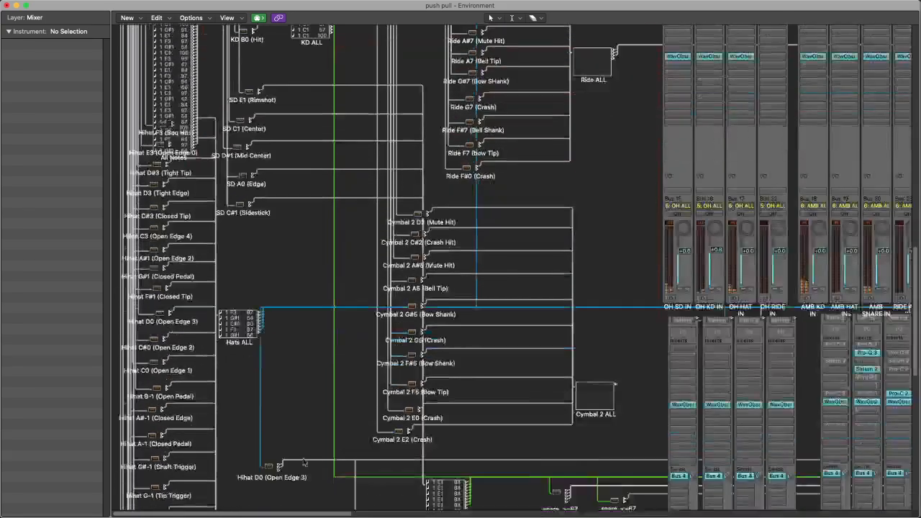
{"action": "scroll", "coordinate": [329, 451], "scroll_direction": "down", "scroll_amount": 5}
{"action": "scroll", "coordinate": [328, 451], "scroll_direction": "right", "scroll_amount": 6}
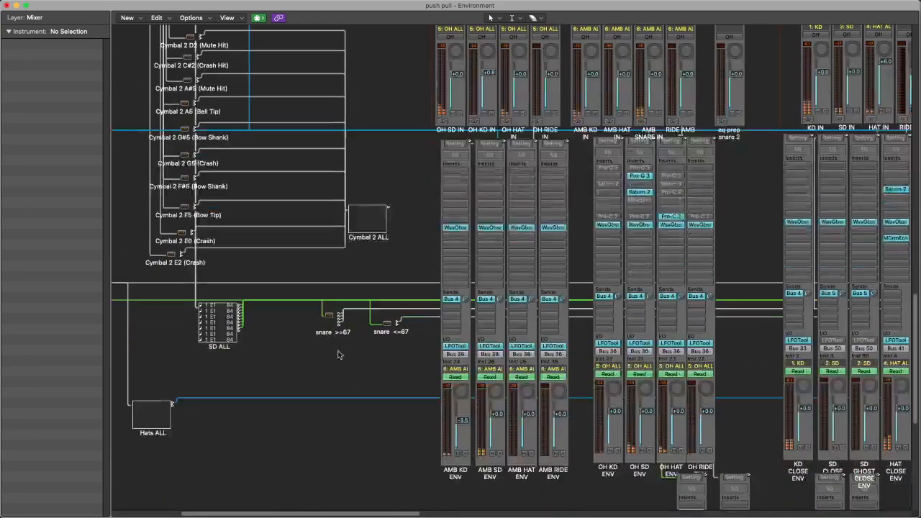
{"action": "double_click", "coordinate": [329, 316]}
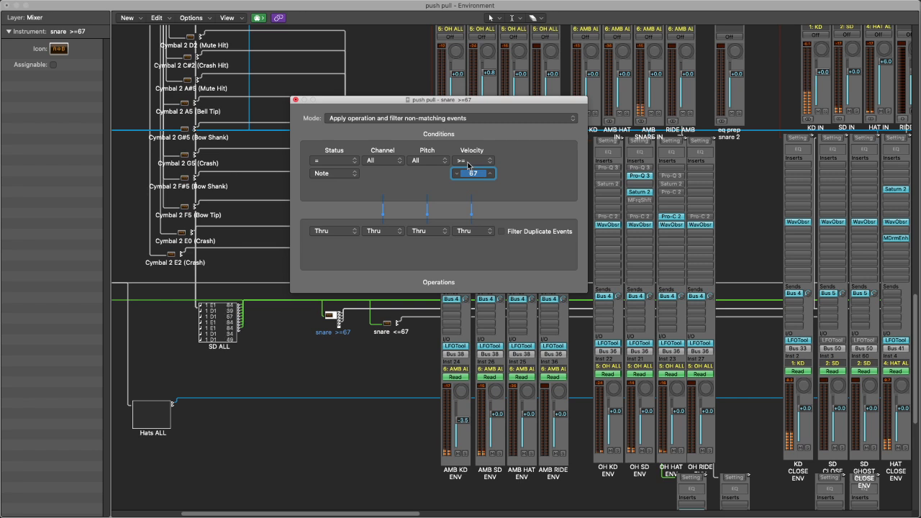
{"action": "left_click", "coordinate": [295, 99]}
{"action": "double_click", "coordinate": [387, 324]}
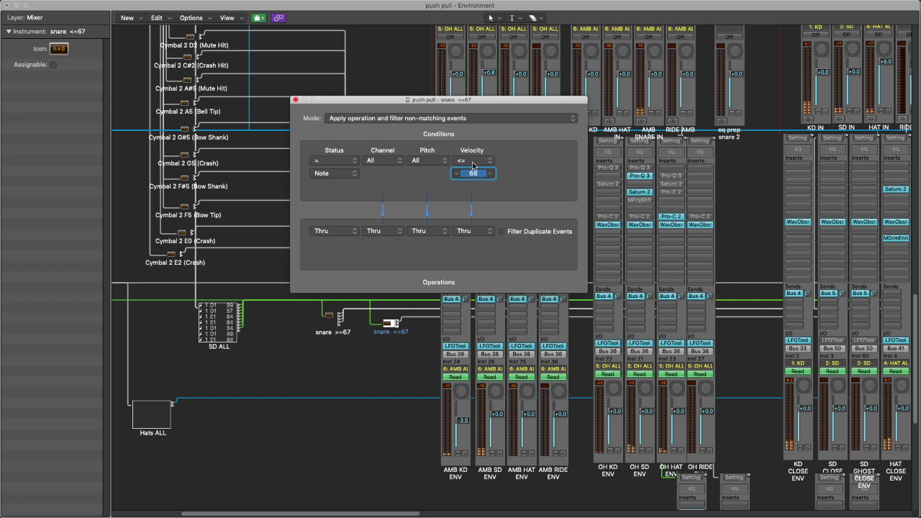
{"action": "left_click", "coordinate": [294, 101]}
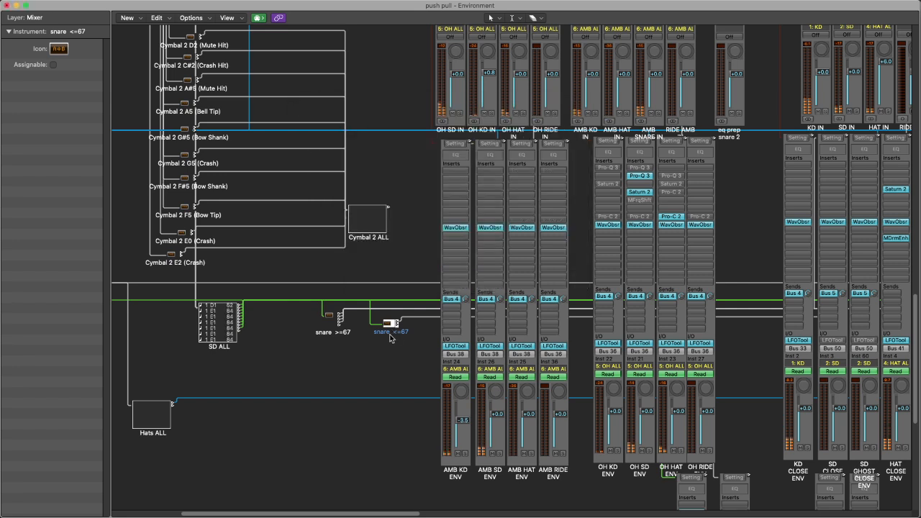
{"action": "left_click", "coordinate": [392, 348]}
Examine the electronic snare channel strips and the list of object types that can be added to the Environment, without adding any.
{"action": "scroll", "coordinate": [797, 502], "scroll_direction": "right", "scroll_amount": 15}
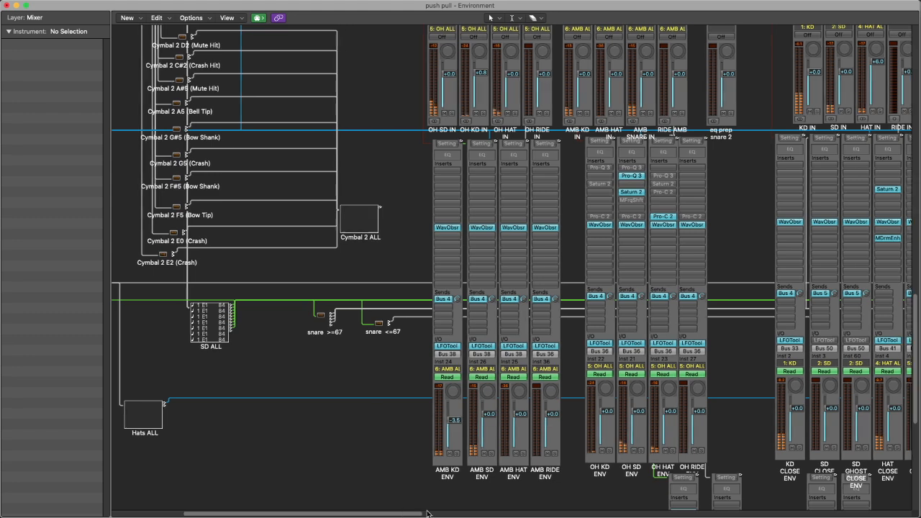
{"action": "scroll", "coordinate": [611, 259], "scroll_direction": "up", "scroll_amount": 5}
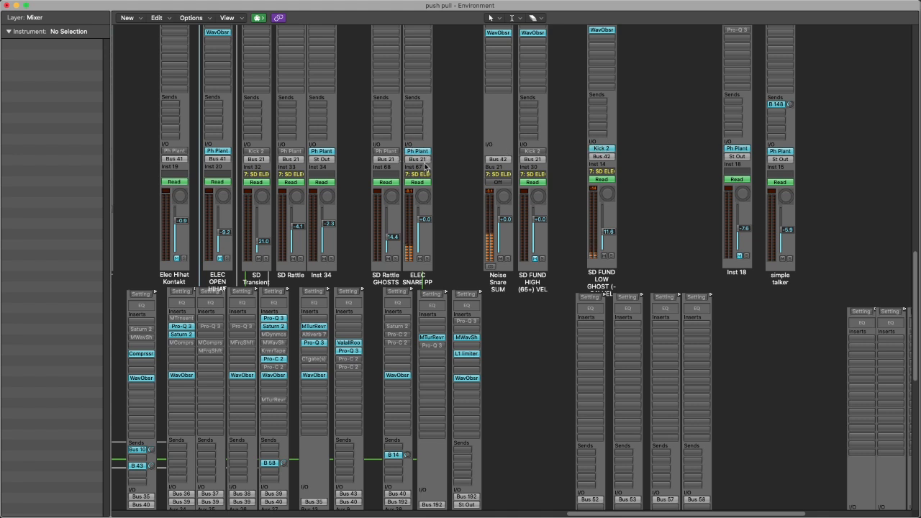
{"action": "scroll", "coordinate": [471, 230], "scroll_direction": "up", "scroll_amount": 5}
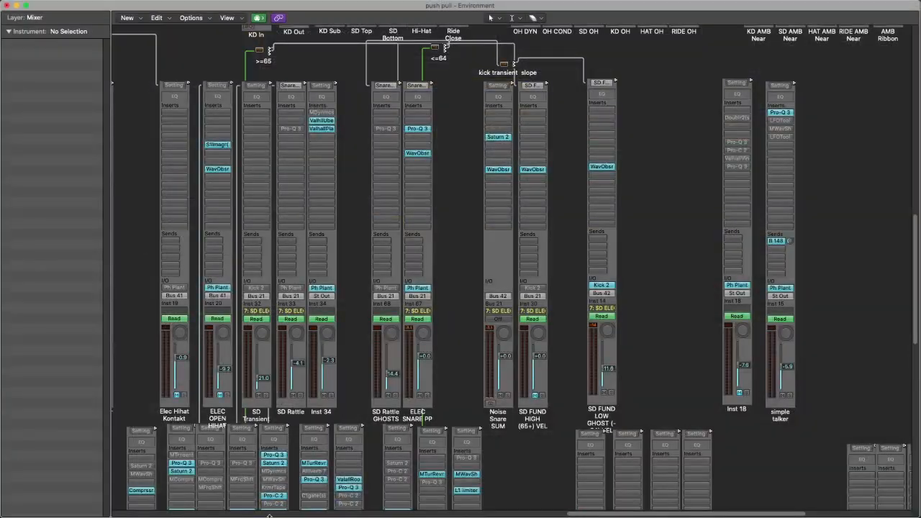
{"action": "scroll", "coordinate": [270, 514], "scroll_direction": "left", "scroll_amount": 20}
{"action": "scroll", "coordinate": [232, 344], "scroll_direction": "up", "scroll_amount": 3}
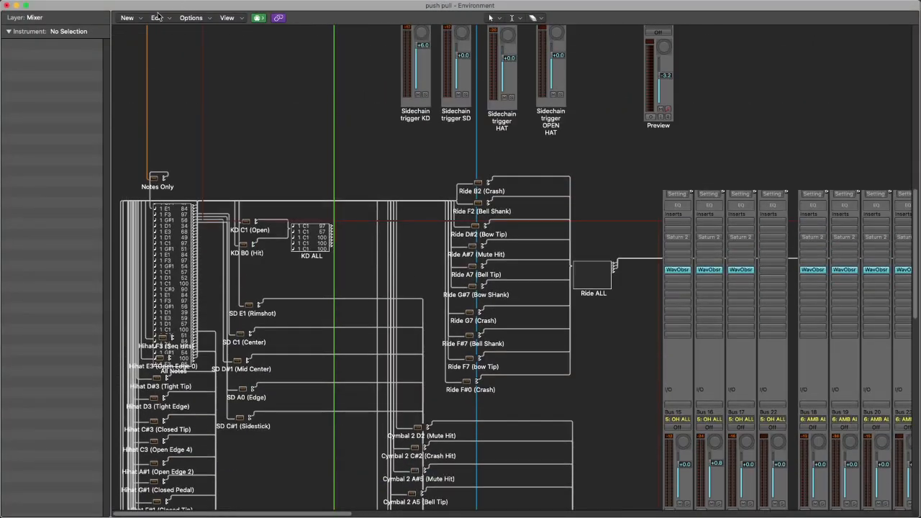
{"action": "left_click", "coordinate": [130, 18]}
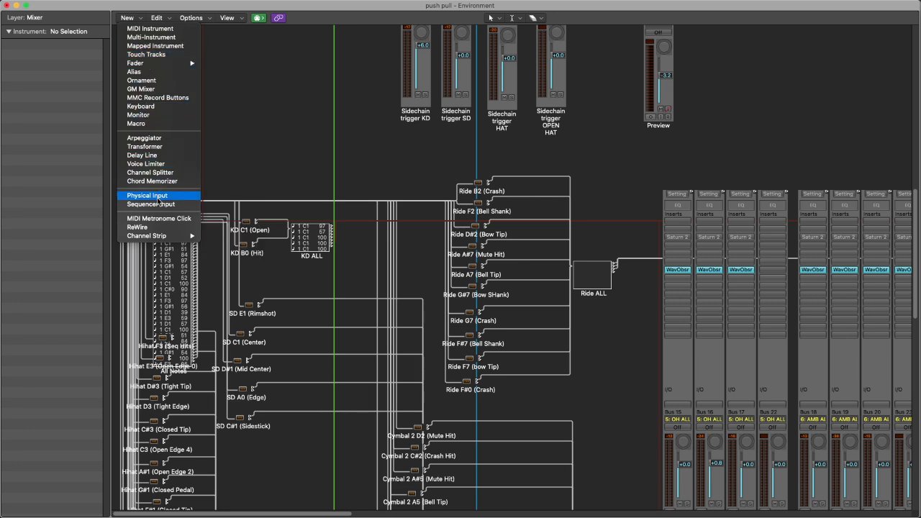
{"action": "left_click", "coordinate": [226, 173]}
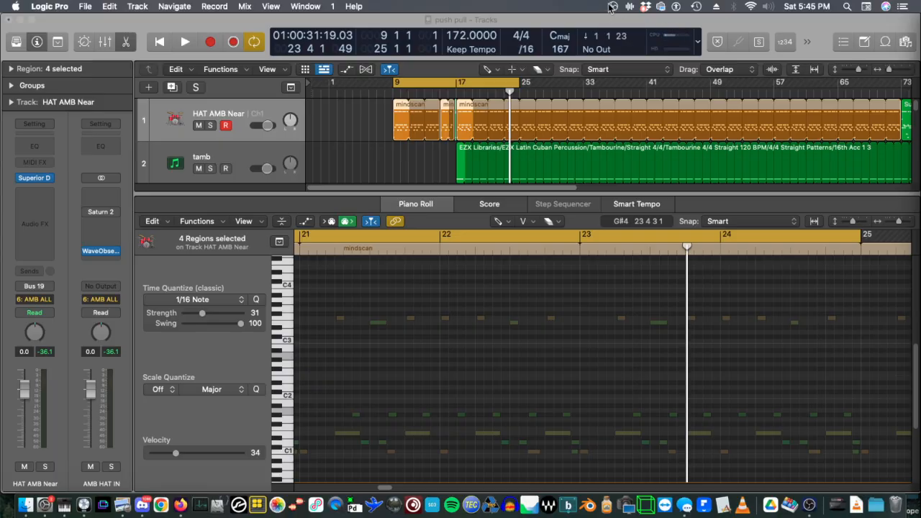
{"action": "left_click", "coordinate": [612, 7]}
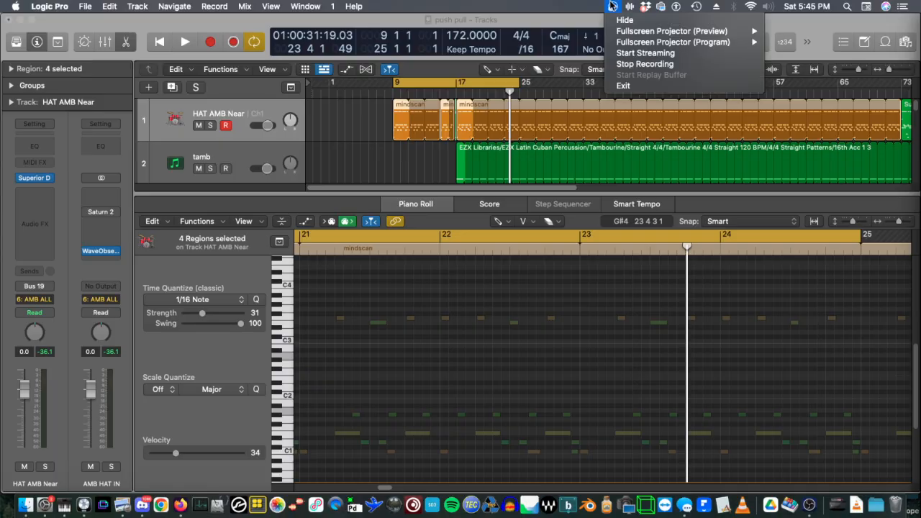